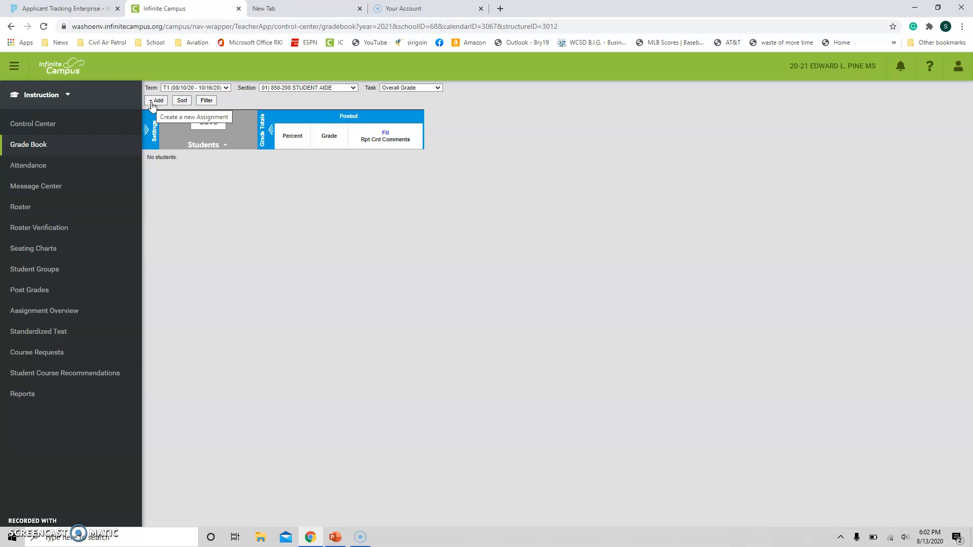
# Step: Create a new assignment named "Home packet for day 2" with the abbreviation HP2
pyautogui.click(157, 101)
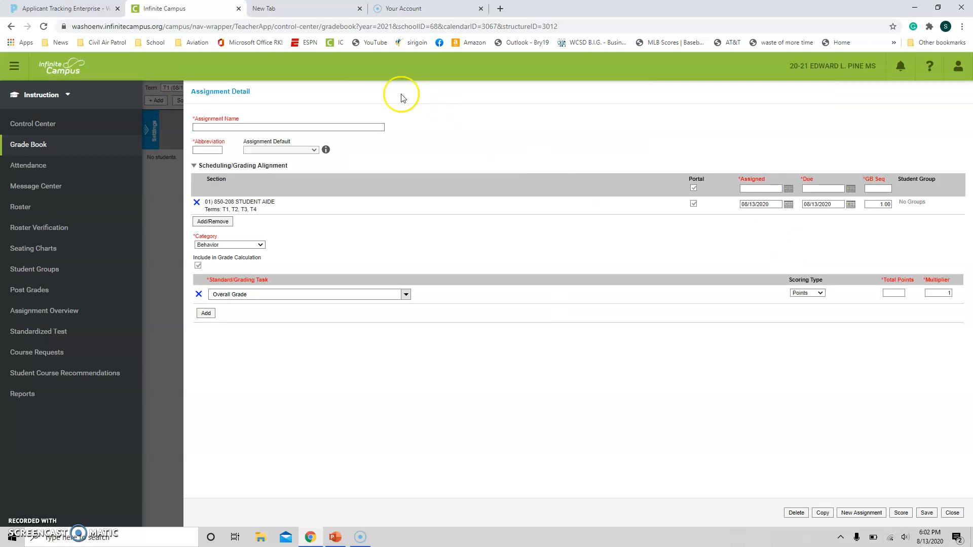
pyautogui.click(359, 128)
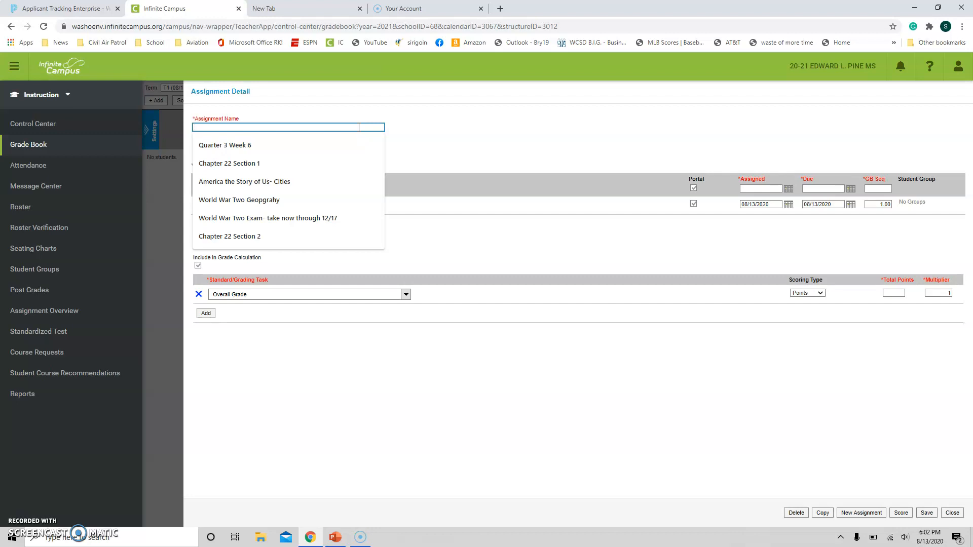
pyautogui.write('Home pa')
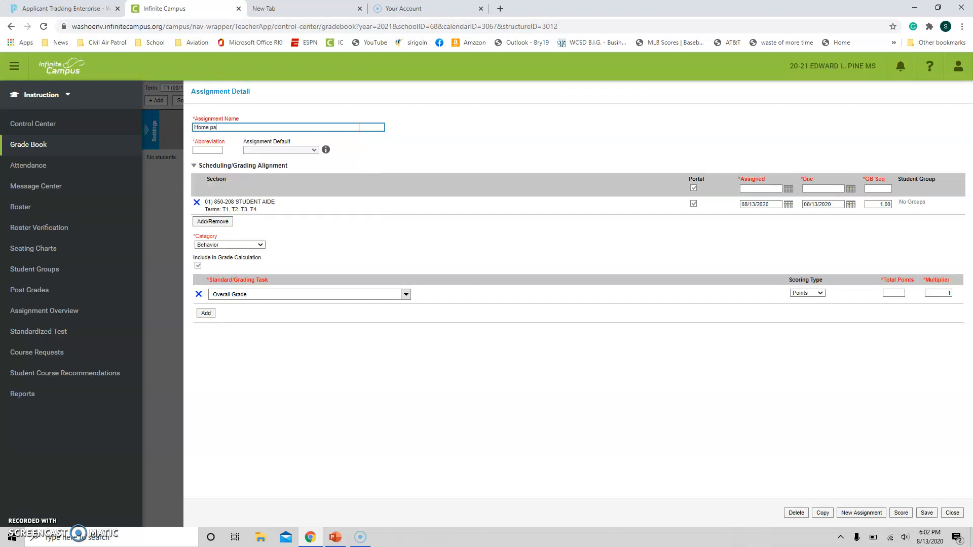
pyautogui.write('cket for d')
pyautogui.press('BackSpace')
pyautogui.write('for day 2')
pyautogui.click(205, 151)
pyautogui.click(203, 149)
pyautogui.write('HP2')
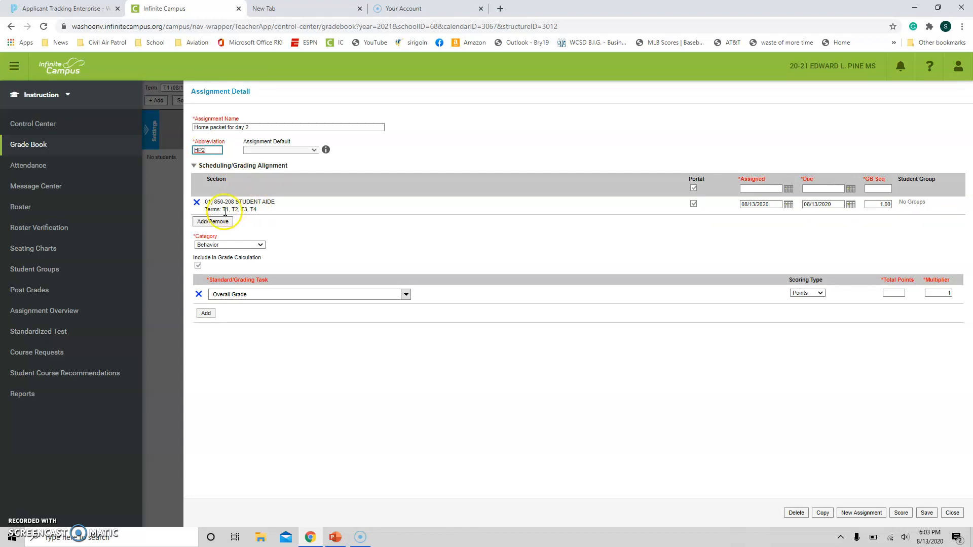
# Step: Add the sections 02) 850-60 STUDENT AIDE and 06) 850-61 STUDENT AIDE to the assignment
pyautogui.click(221, 228)
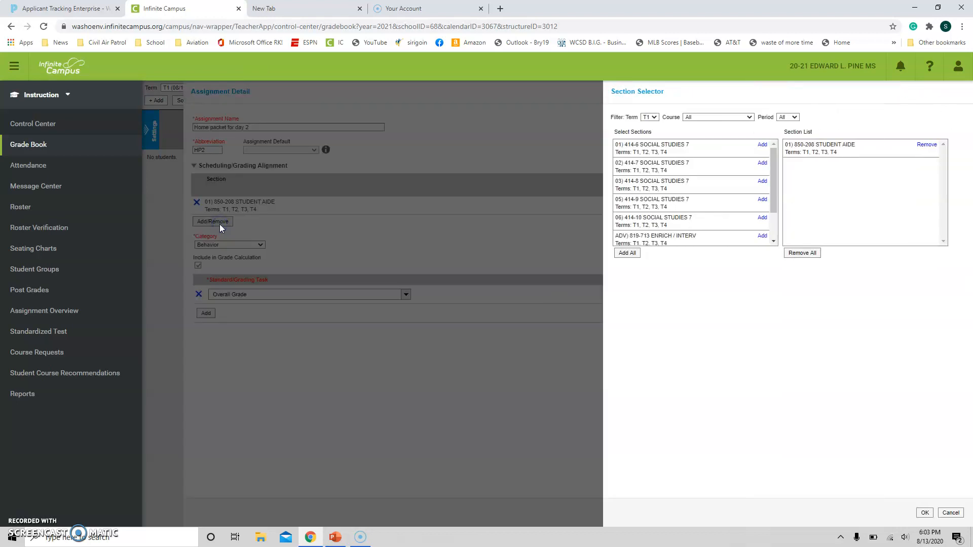
pyautogui.moveTo(772, 169); pyautogui.dragTo(776, 206)
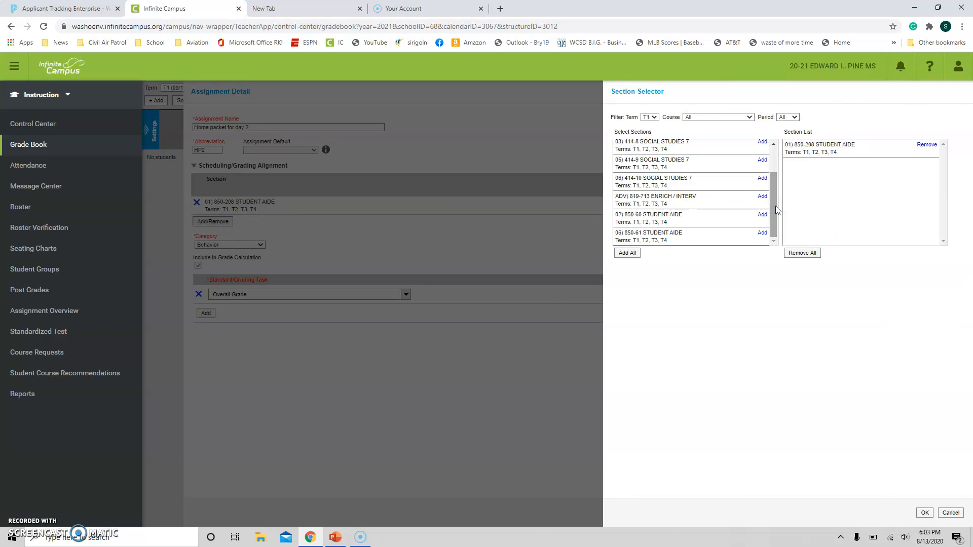
pyautogui.click(762, 215)
pyautogui.click(762, 233)
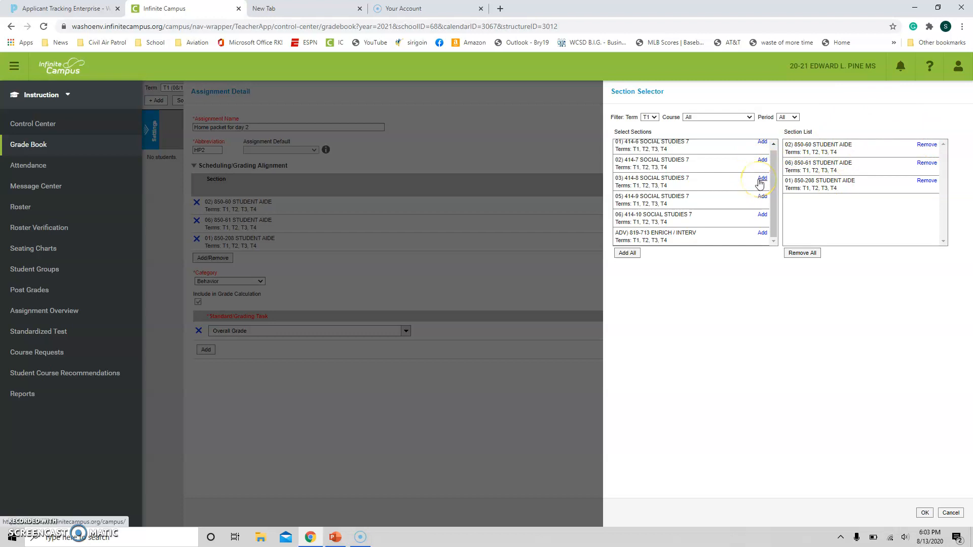
pyautogui.click(925, 513)
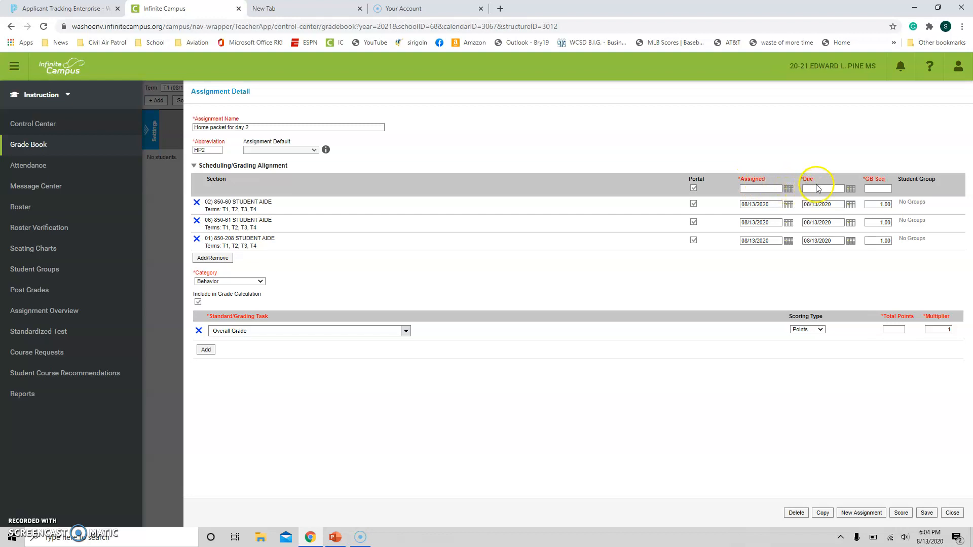
# Step: Set the assigned date to 08/17/2020 and the due date to 08/21/2020 for all sections at once
pyautogui.click(789, 189)
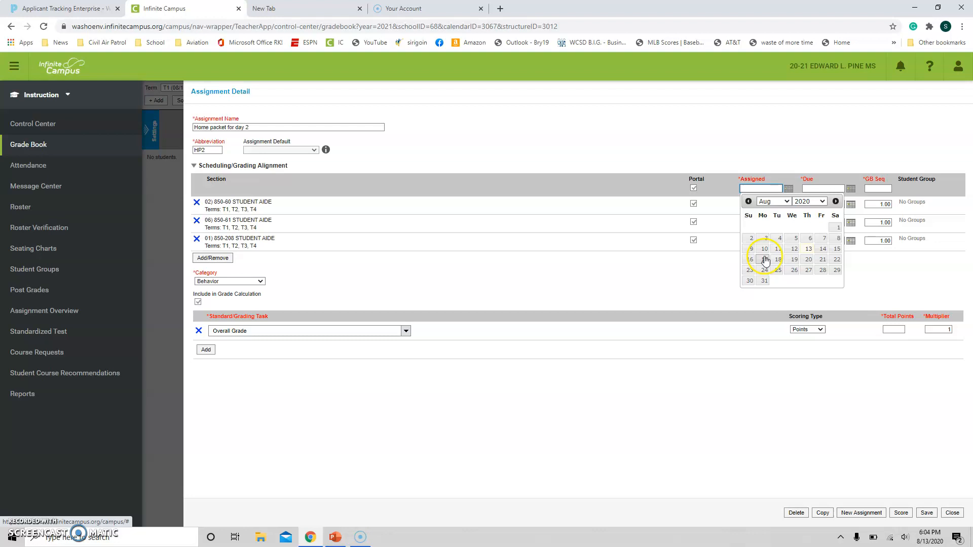
pyautogui.click(765, 259)
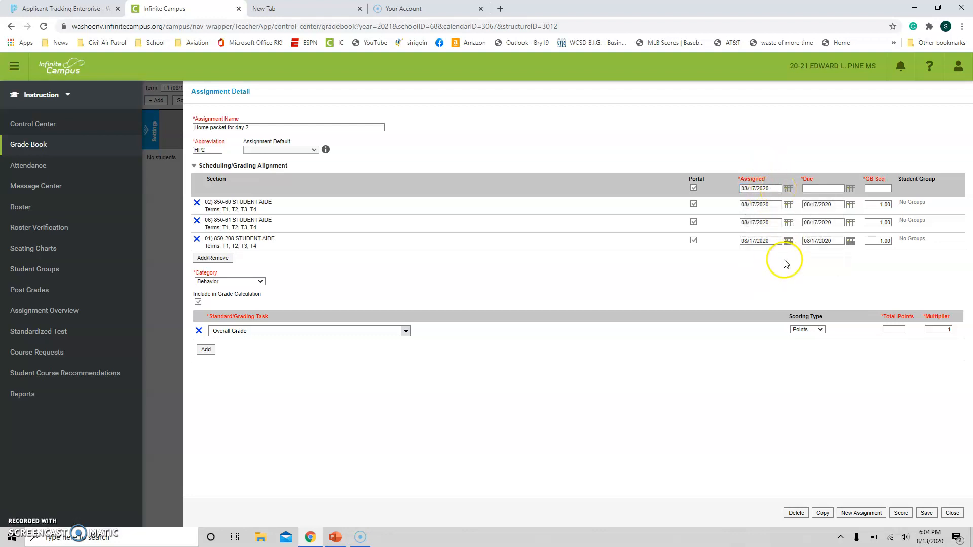
pyautogui.click(851, 189)
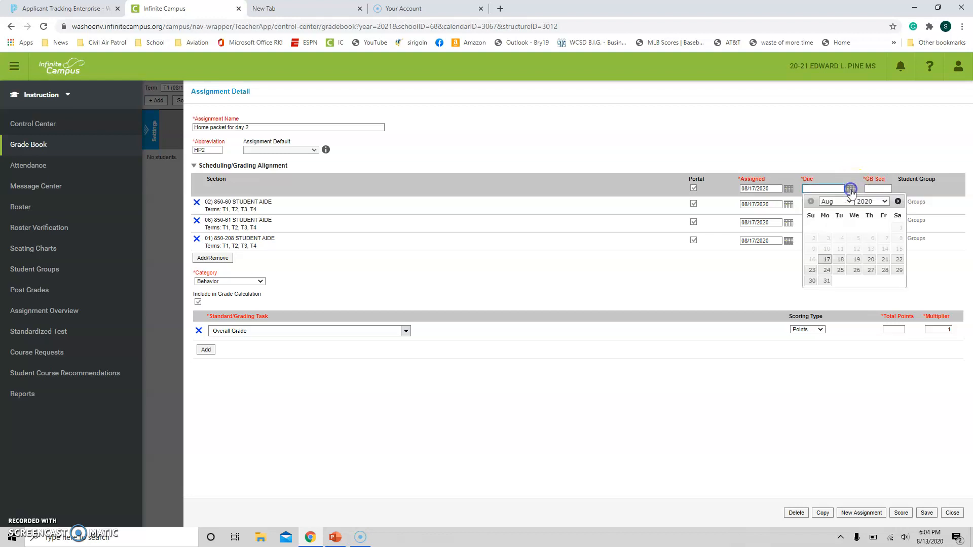
pyautogui.click(884, 262)
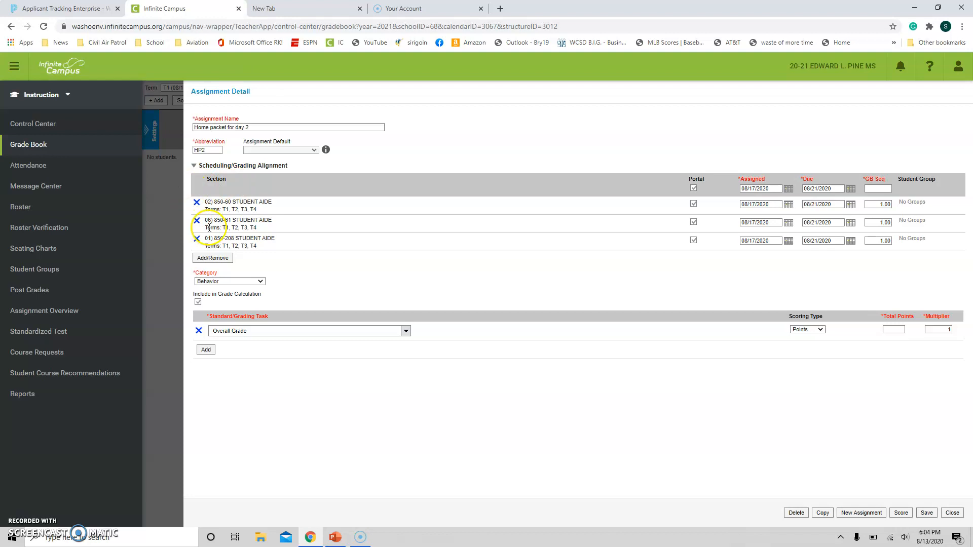
# Step: Give section 06) 850-61 STUDENT AIDE its own assigned date of 08/18/2020 and due date of 08/24/2020
pyautogui.click(789, 223)
pyautogui.click(778, 293)
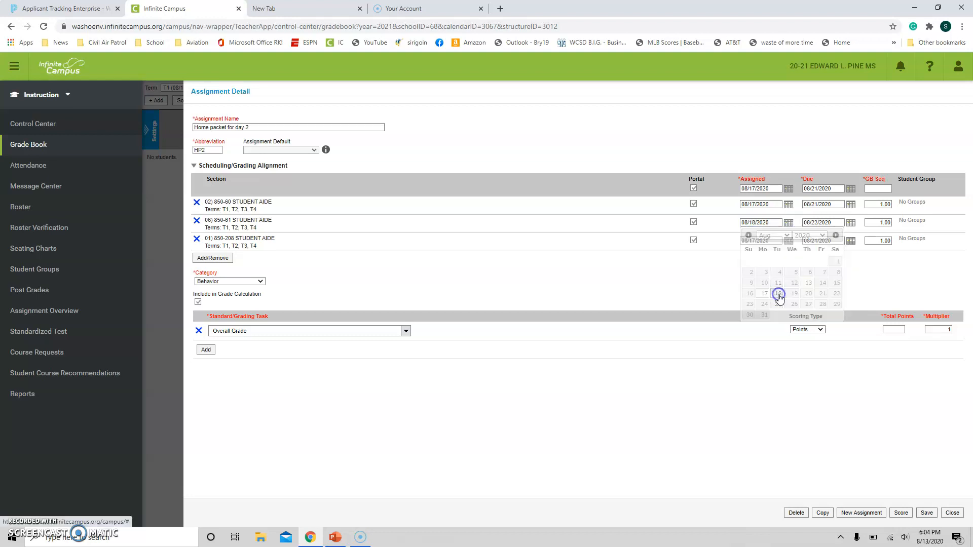
pyautogui.click(851, 223)
pyautogui.click(826, 304)
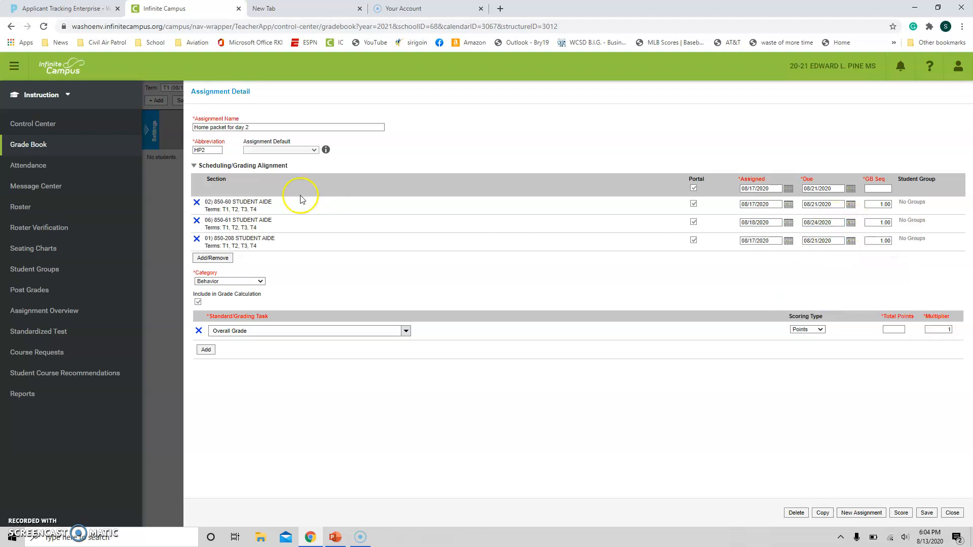
# Step: Set the category to Overall Grade and the total points to 15, and save and close the assignment
pyautogui.click(221, 282)
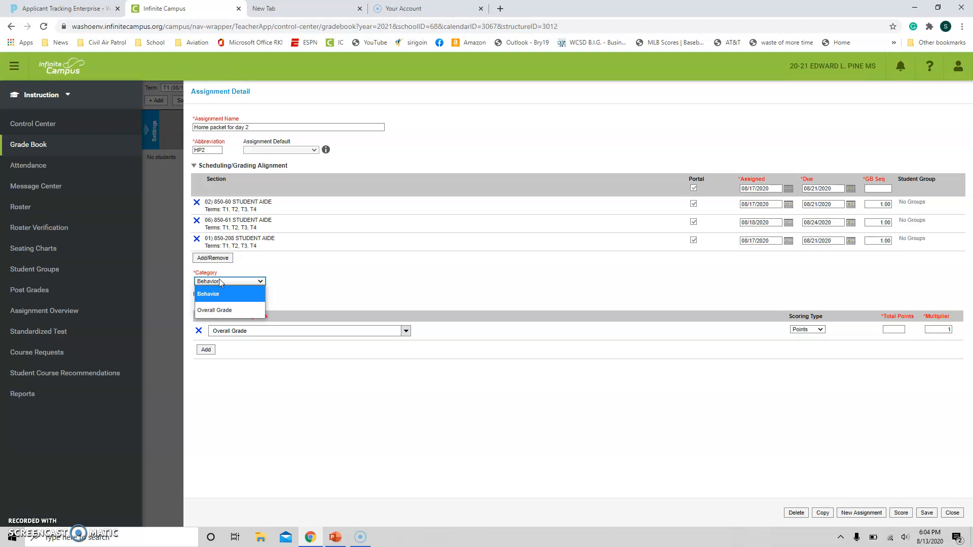
pyautogui.click(232, 310)
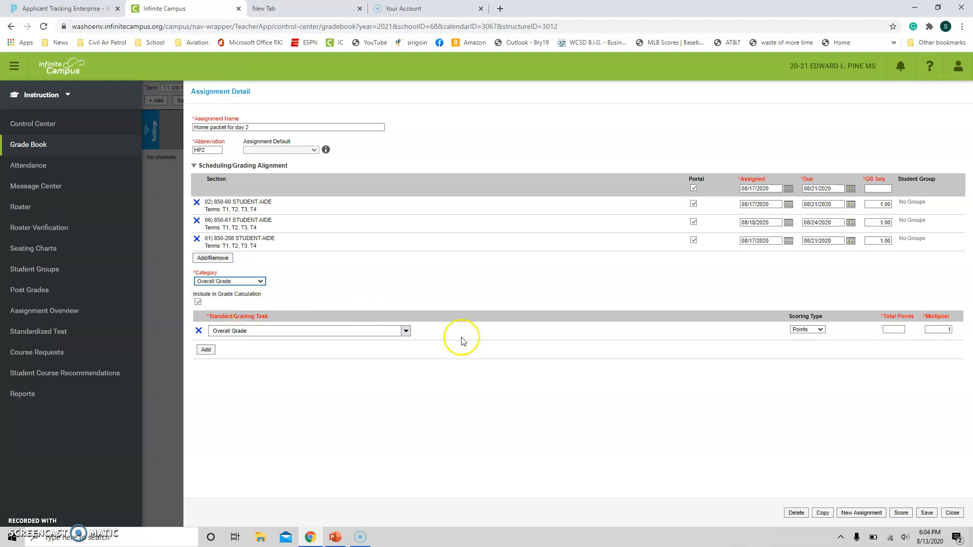
pyautogui.click(895, 328)
pyautogui.write('15')
pyautogui.click(940, 435)
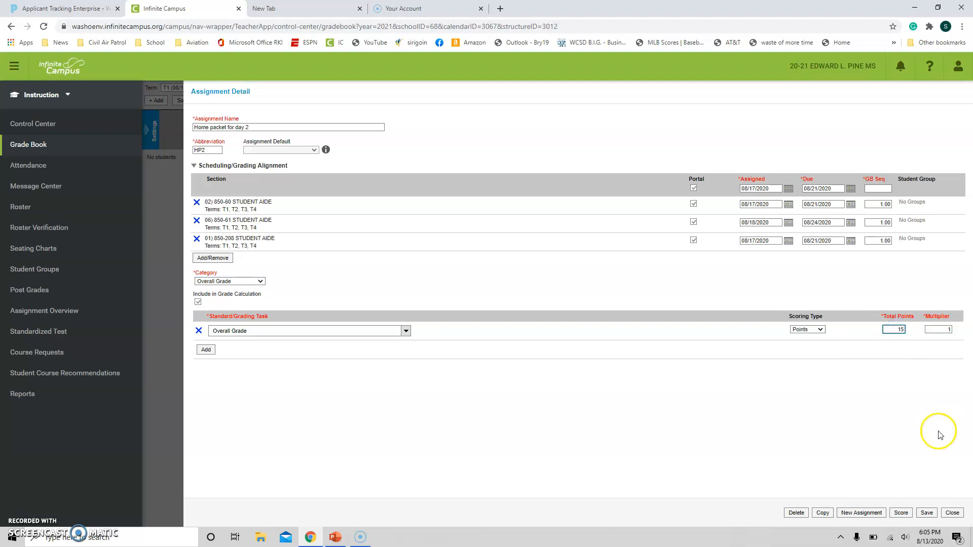
pyautogui.click(926, 512)
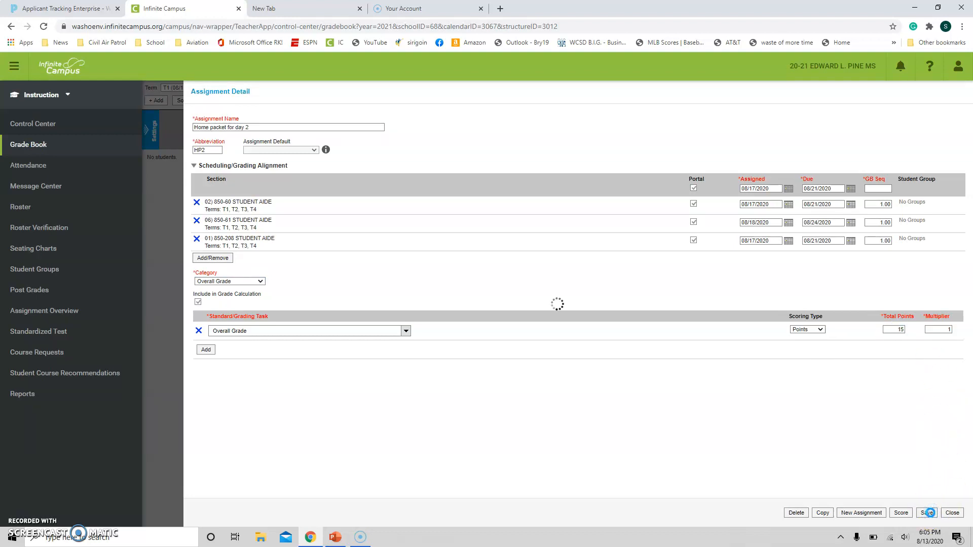
pyautogui.click(952, 513)
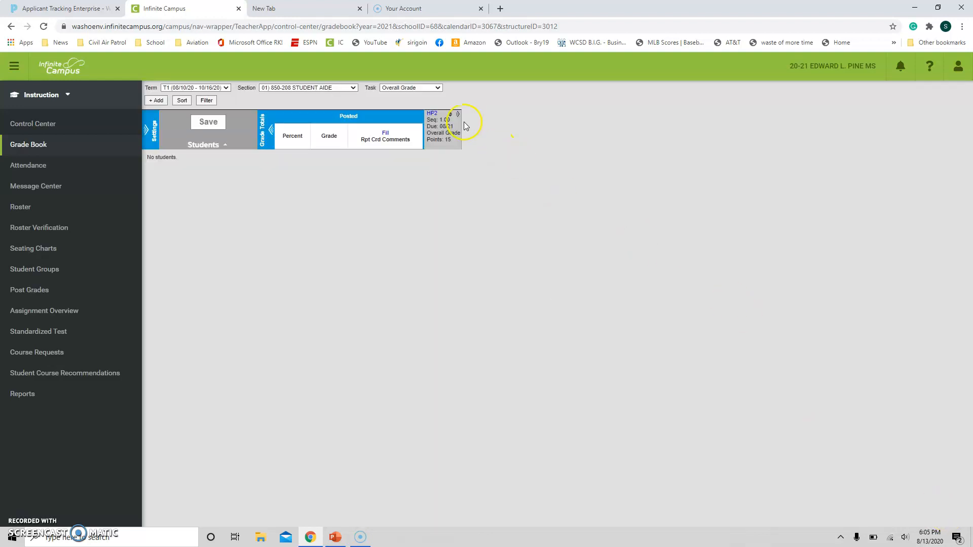
# Step: Create another assignment named "Quarter 1 Behavior Week1" with the abbreviation Q1WK1
pyautogui.moveTo(430, 115)
pyautogui.click(154, 101)
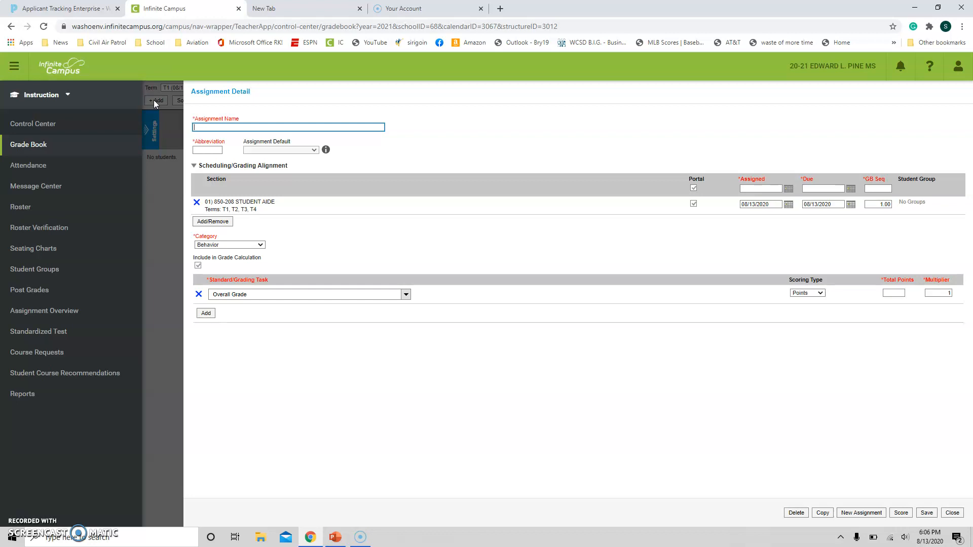
pyautogui.write('Behavior Week1')
pyautogui.click(193, 126)
pyautogui.write('Quarter 1')
pyautogui.click(207, 149)
pyautogui.write('Q')
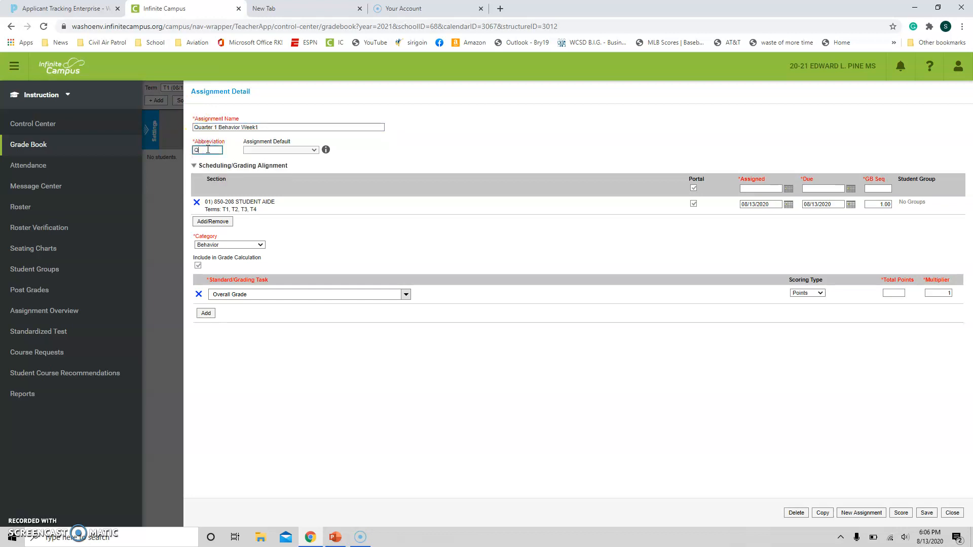
pyautogui.write('1WK1')
# Step: Add all available sections to the behavior assignment, and cancel the grading alignment warning to return to the section selection
pyautogui.click(207, 223)
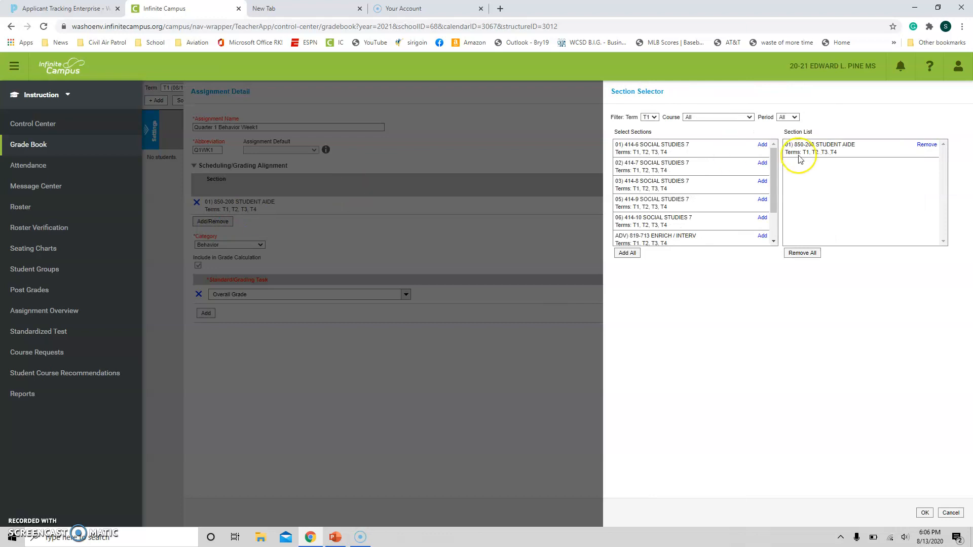
pyautogui.click(763, 146)
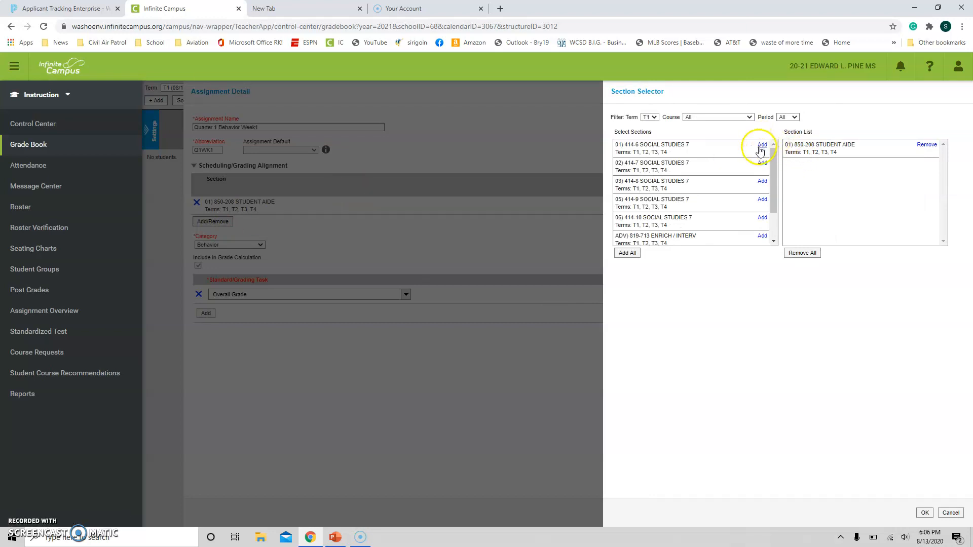
pyautogui.click(629, 254)
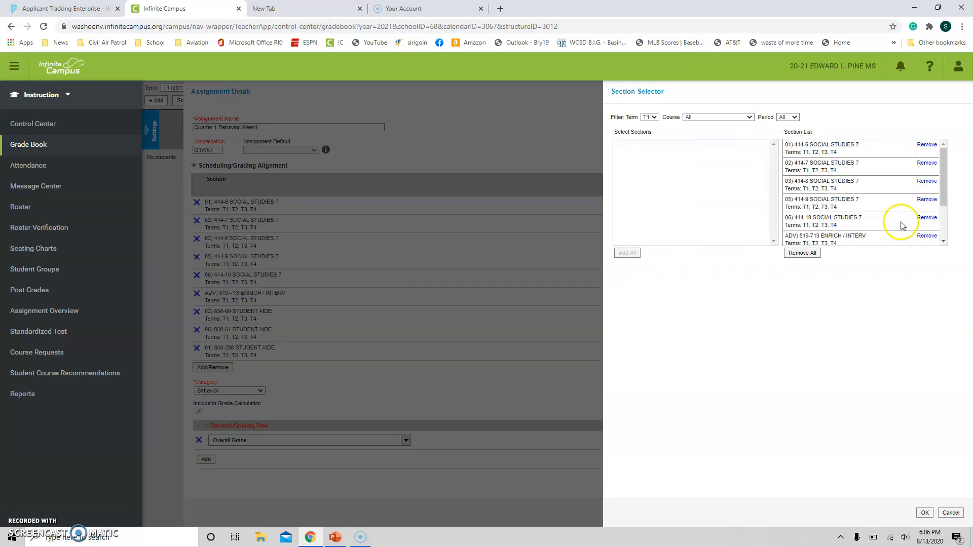
pyautogui.click(925, 513)
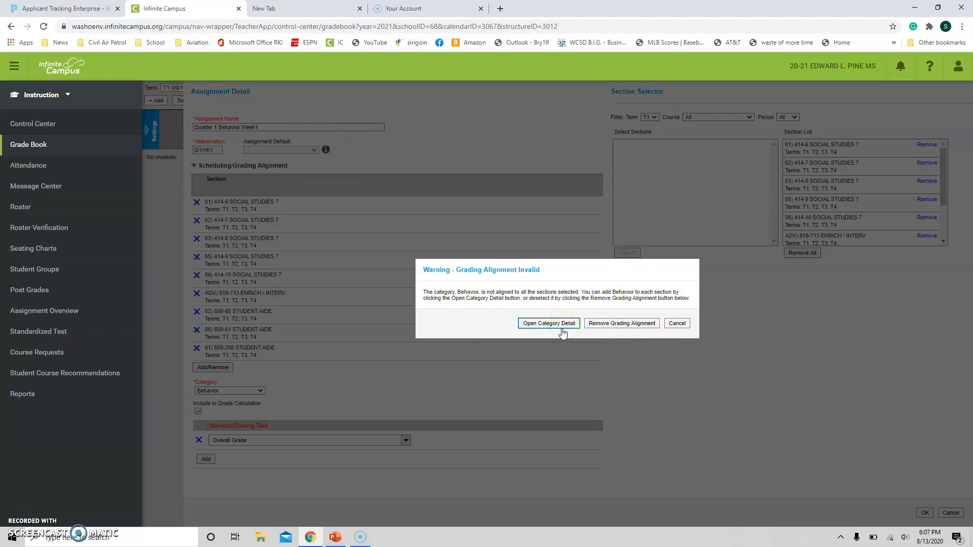
pyautogui.click(677, 326)
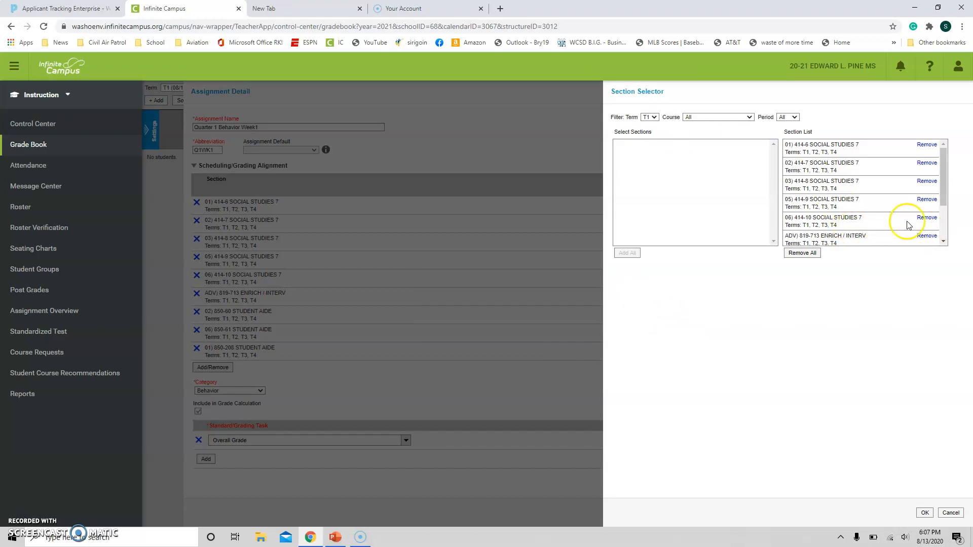
# Step: Remove sections 02) 850-60 and 06) 850-61 STUDENT AIDE, and accept the section list by removing the grading alignment
pyautogui.scroll(-2, 909, 225)
pyautogui.click(927, 196)
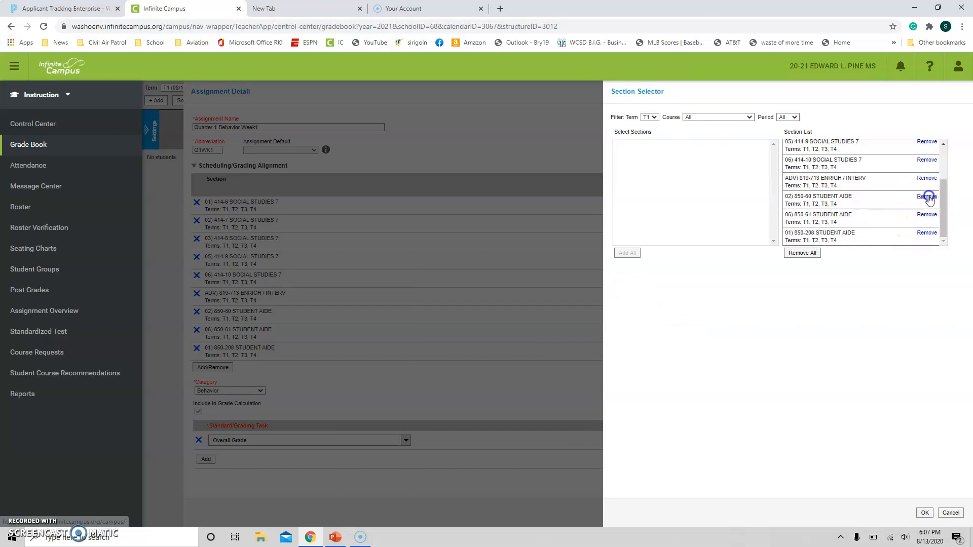
pyautogui.click(927, 216)
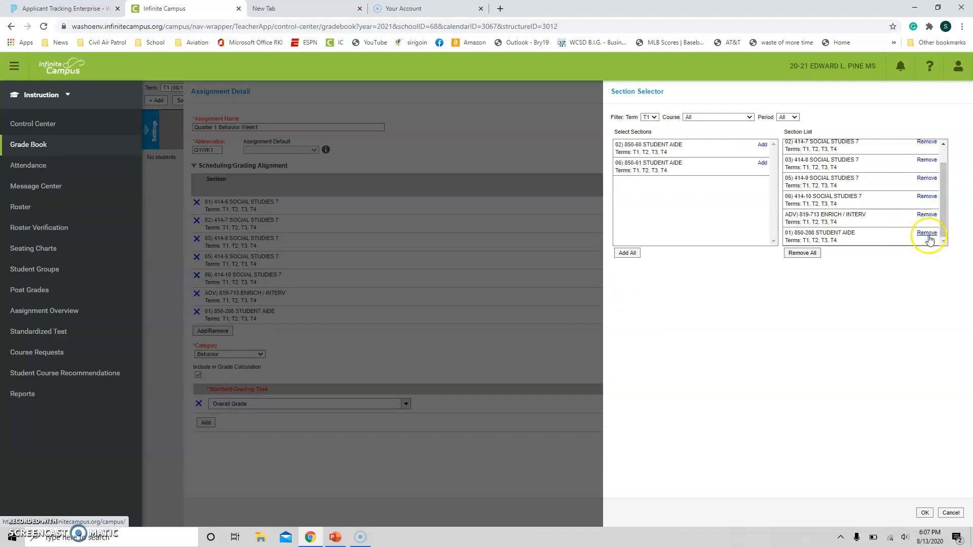
pyautogui.click(924, 513)
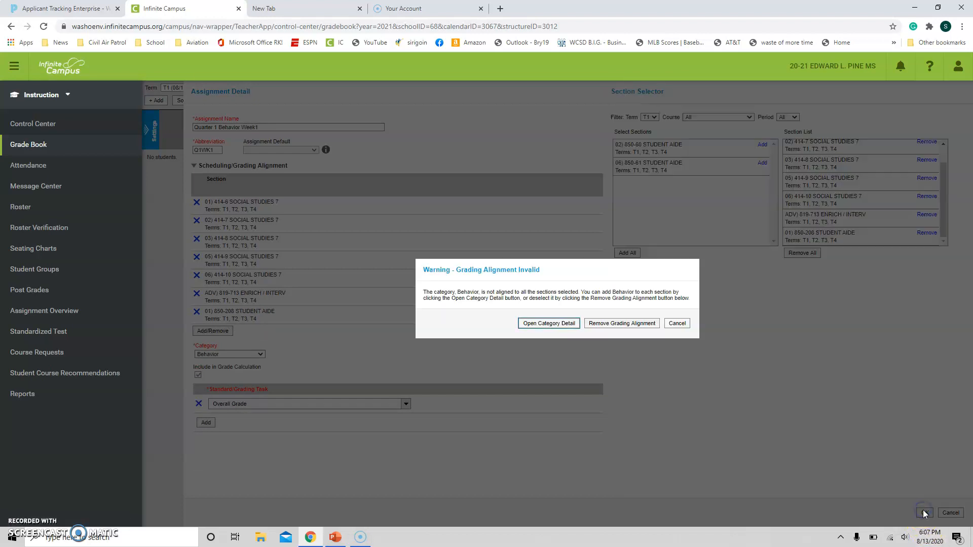
pyautogui.click(602, 324)
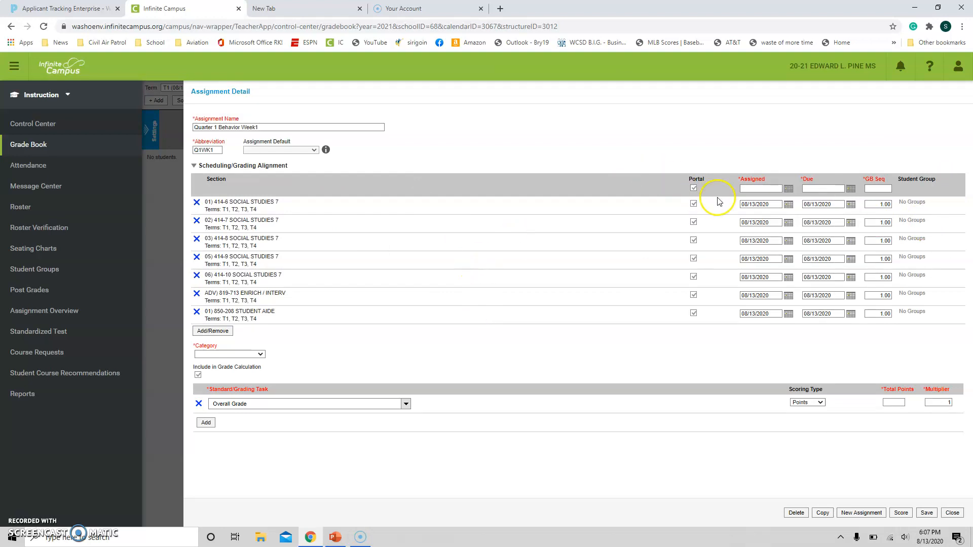
# Step: Set the behavior assignment's assigned date to 08/17/2020 and due date to 08/21/2020 for all sections
pyautogui.click(786, 190)
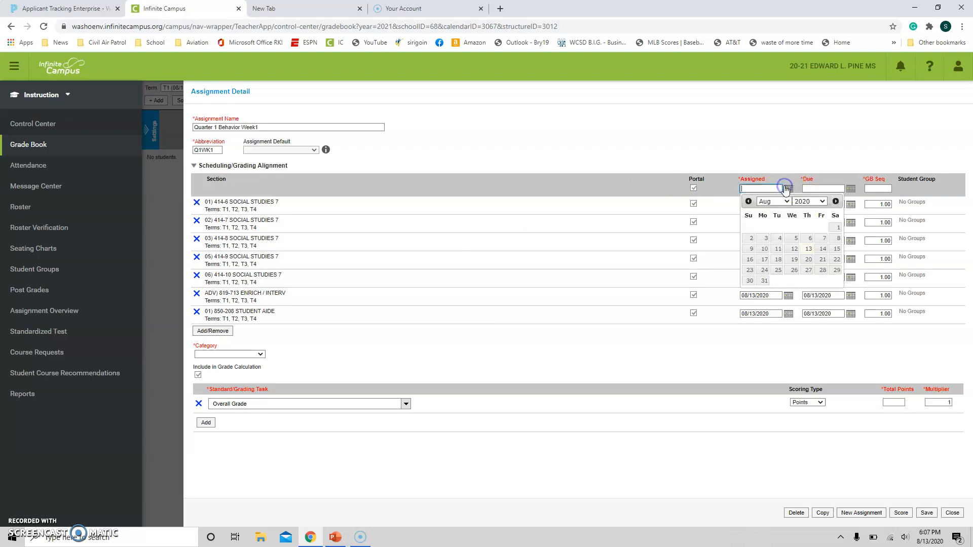
pyautogui.click(763, 259)
pyautogui.click(851, 188)
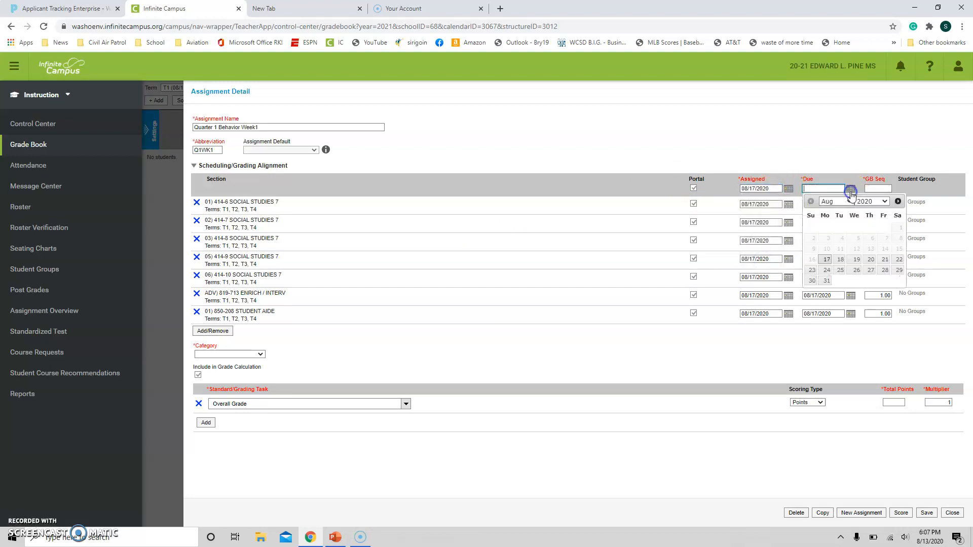
pyautogui.click(884, 261)
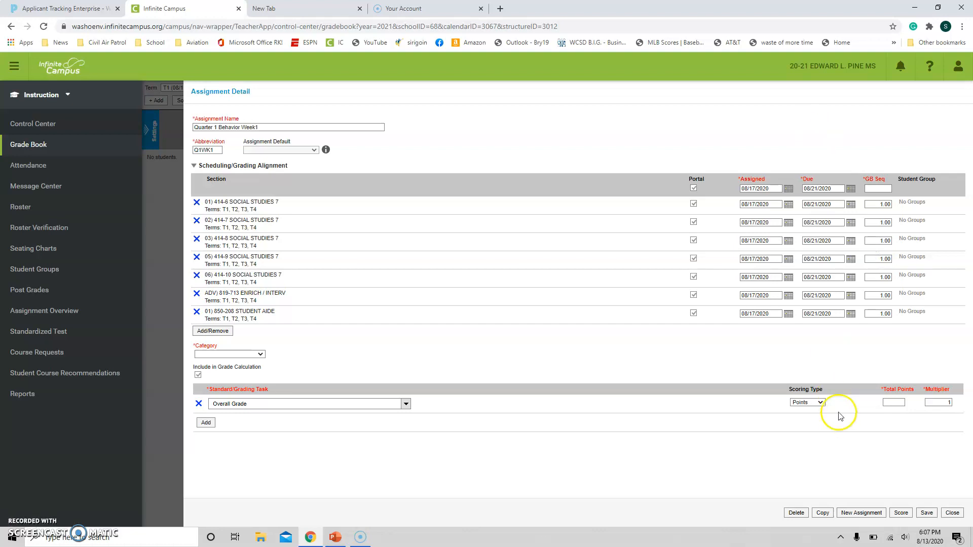
# Step: Check the behavior assignment's category options without choosing one, and set its total points to 10
pyautogui.click(255, 353)
pyautogui.click(254, 353)
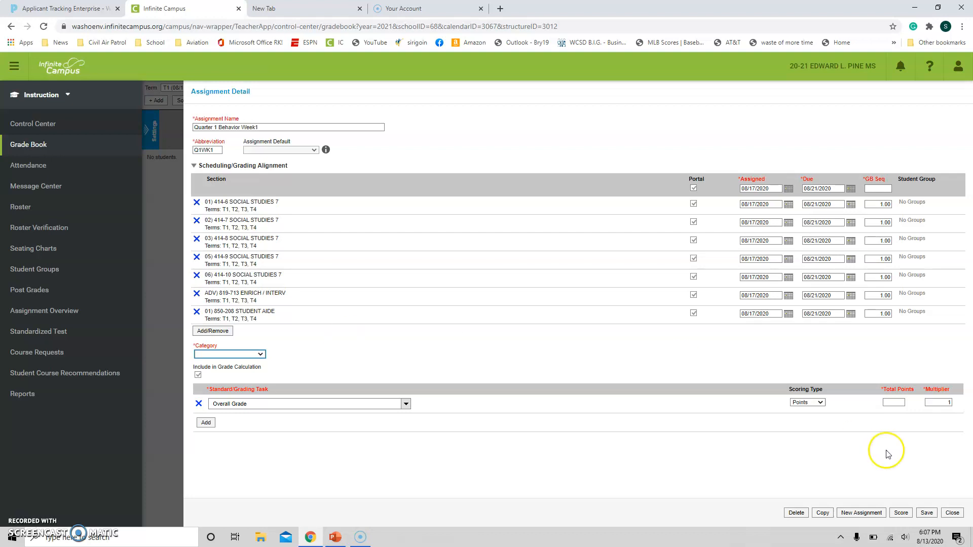
pyautogui.click(900, 402)
pyautogui.write('10')
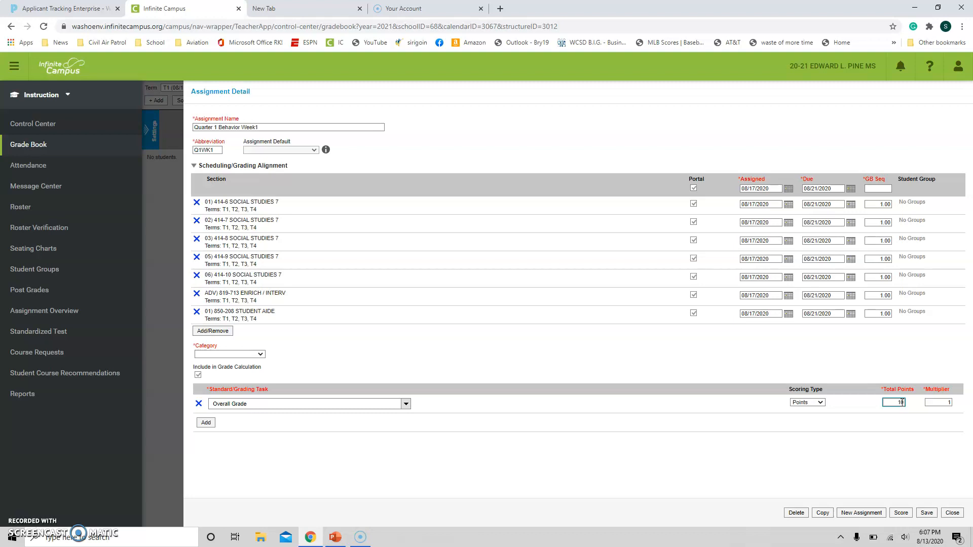